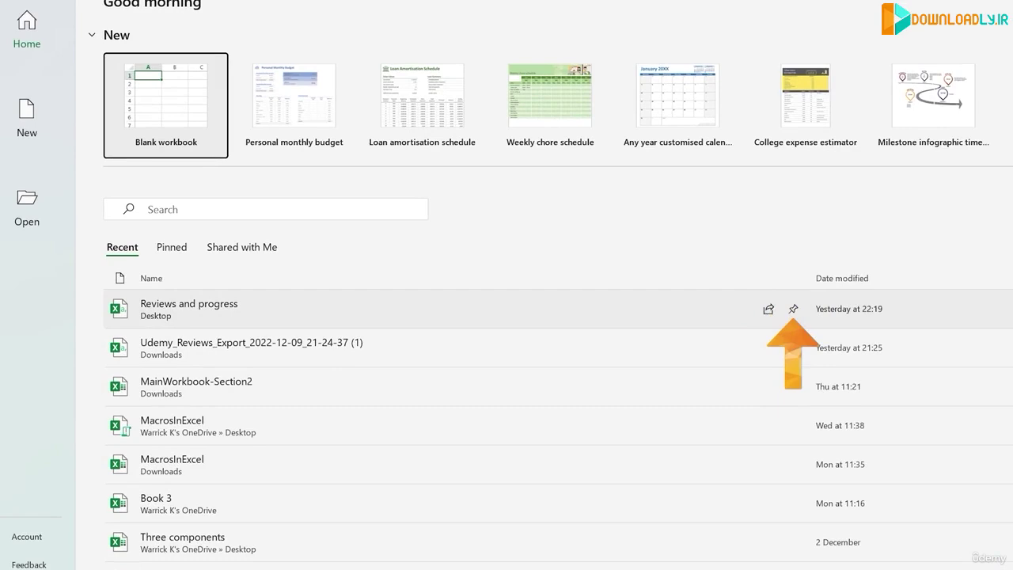
- View the pinned workbooks list and browse the full collection of workbook templates from beginning to end
left_click(171, 247)
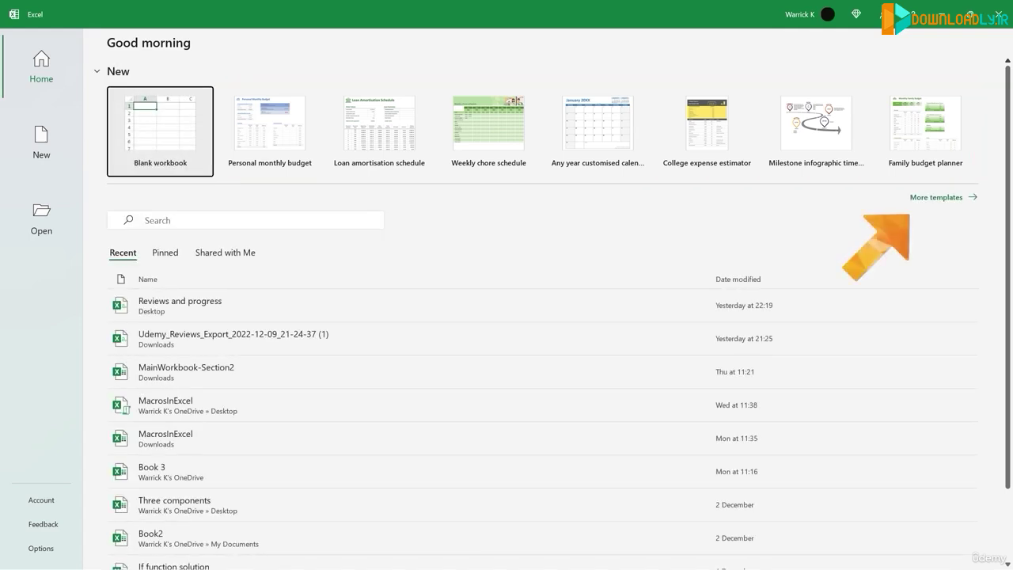
left_click(942, 197)
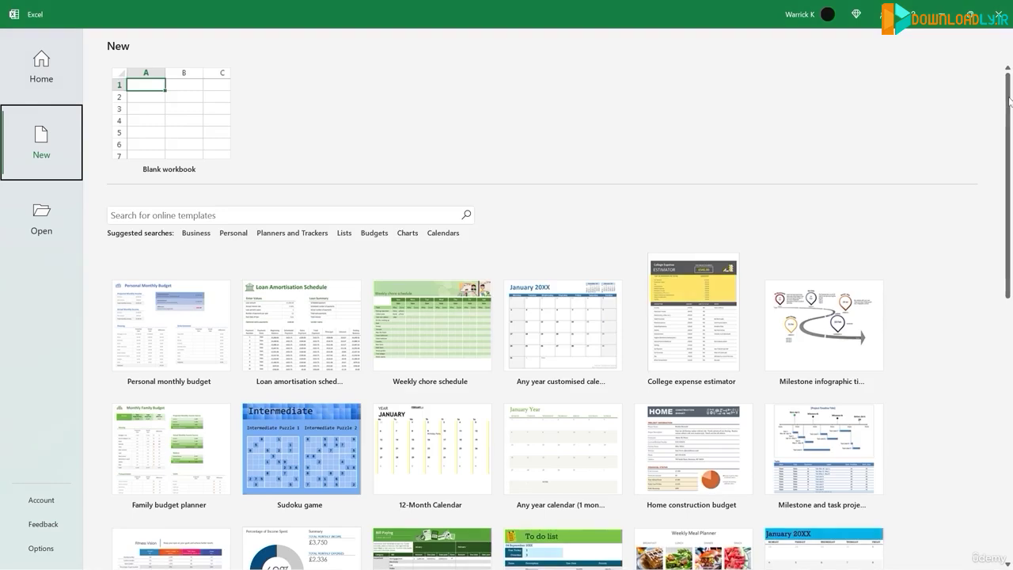
scroll(554, 317, "down", 5)
scroll(554, 317, "down", 3)
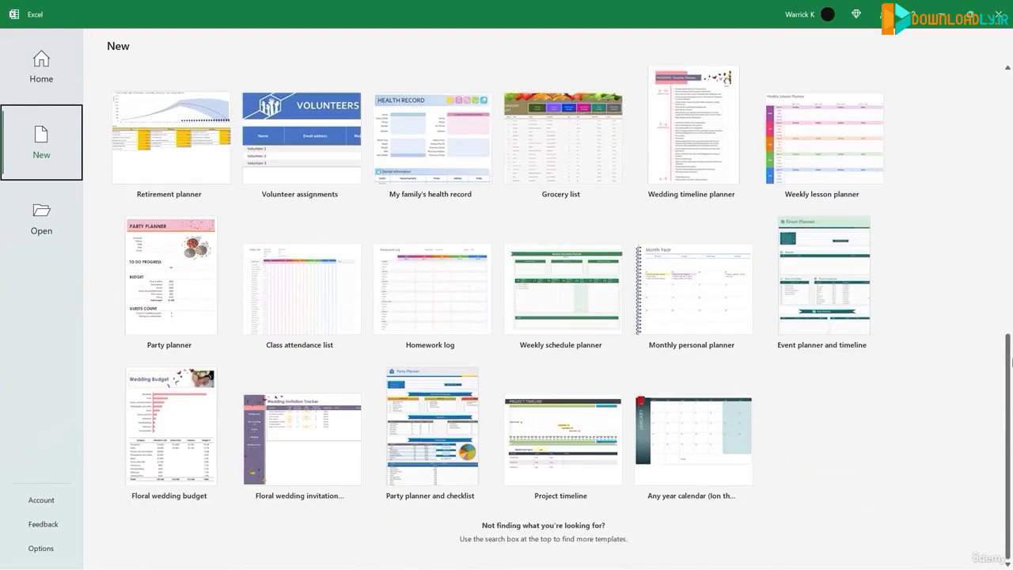
left_click_drag(1010, 361, 1010, 81)
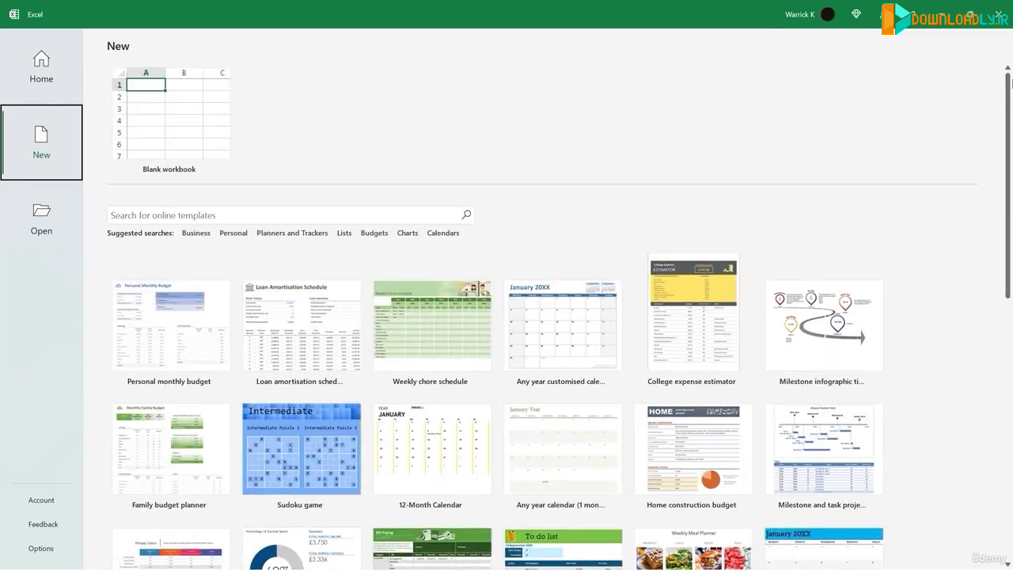
- Enter Budget as the search term for online templates and clear it again
left_click(238, 214)
type("Budget")
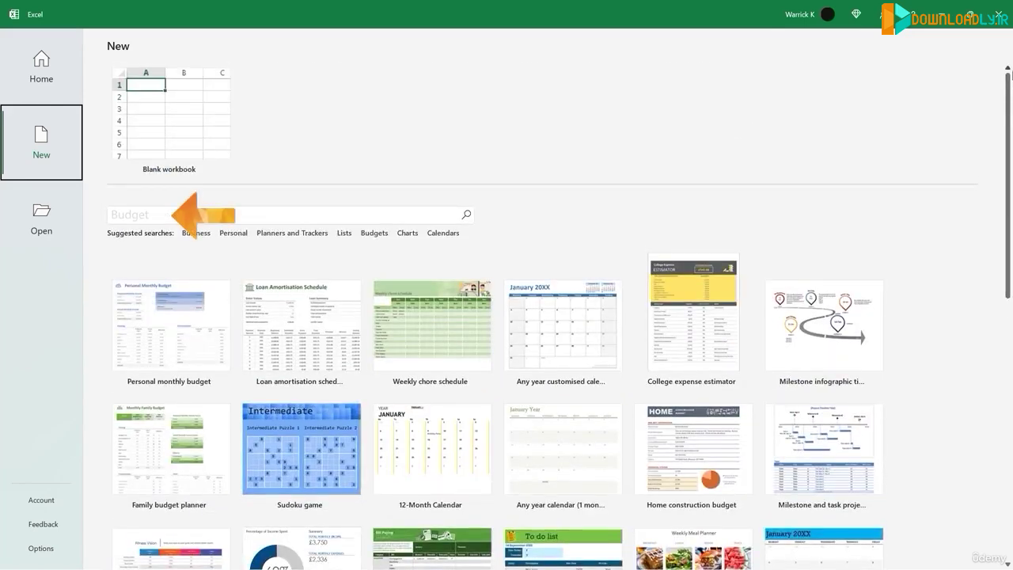
key("BackSpace")
key("BackSpace")
key("BackSpace")
key("BackSpace")
key("BackSpace")
key("BackSpace")
- Try Financial as the online template search term and empty the search again
type("Financial")
key("BackSpace")
key("BackSpace")
key("BackSpace")
key("BackSpace")
key("BackSpace")
key("BackSpace")
key("BackSpace")
key("BackSpace")
key("BackSpace")
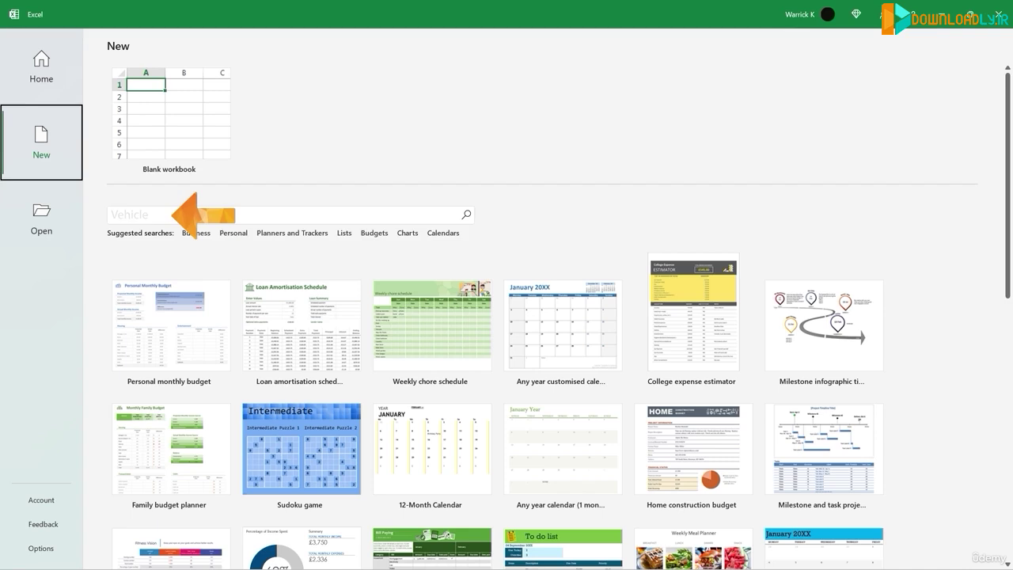
- Try Vehicle as the online template search term and replace it with Holiday
type("Vehicle")
key("BackSpace")
key("BackSpace")
key("BackSpace")
key("BackSpace")
key("BackSpace")
key("BackSpace")
key("BackSpace")
type("Holiday")
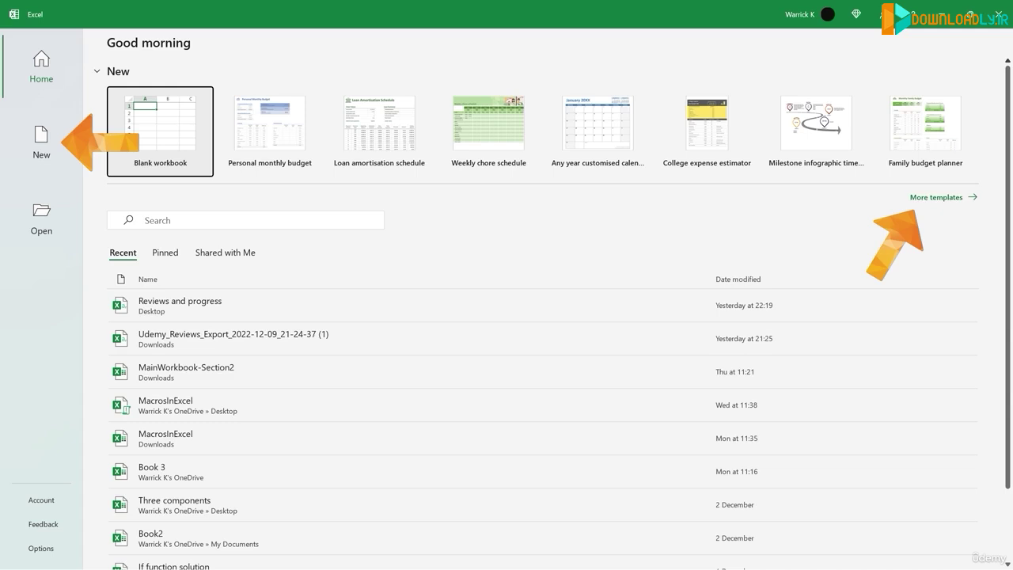
- View the options for opening existing workbooks and the Office update options on the account page
key("ctrl+o")
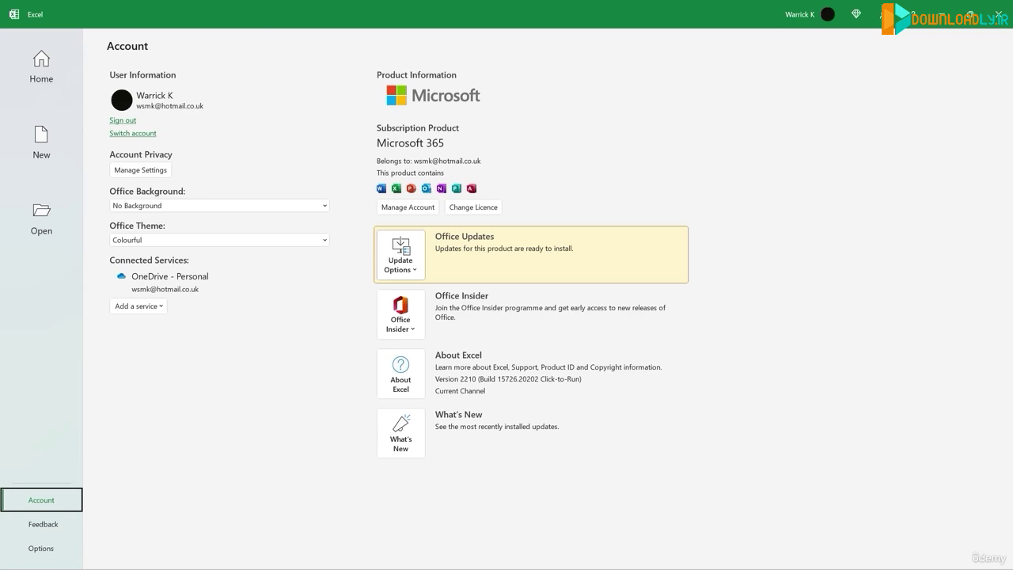
left_click(400, 255)
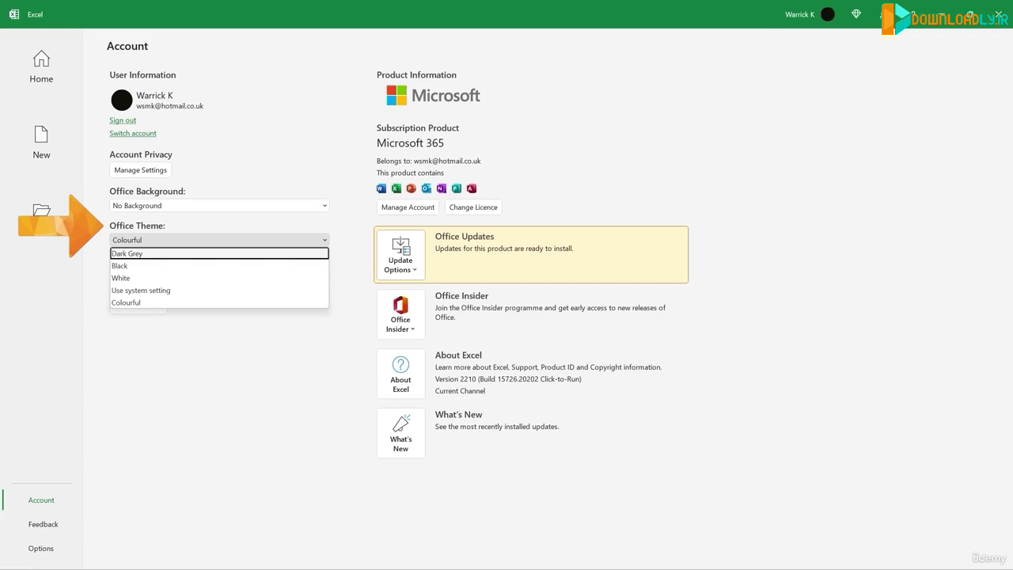
- Try the Dark Grey, Black and White Office themes in turn, and return the theme to Colourful
key("Return")
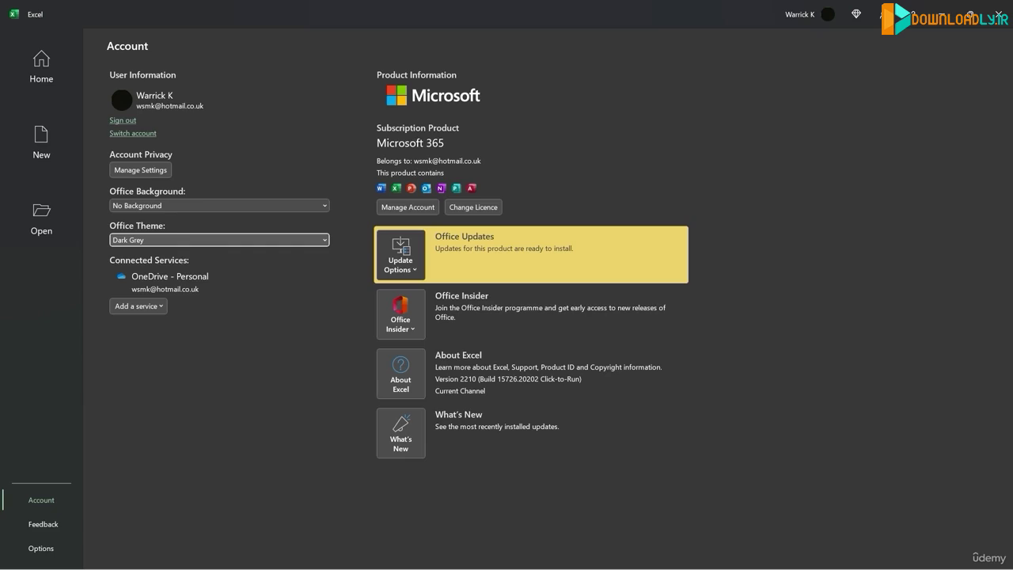
key("Down")
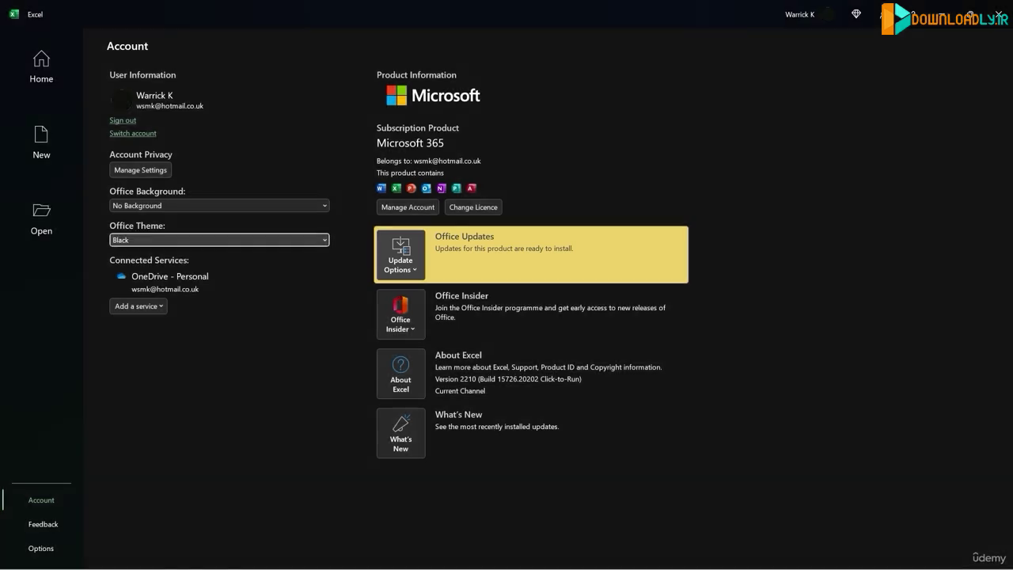
key("Down")
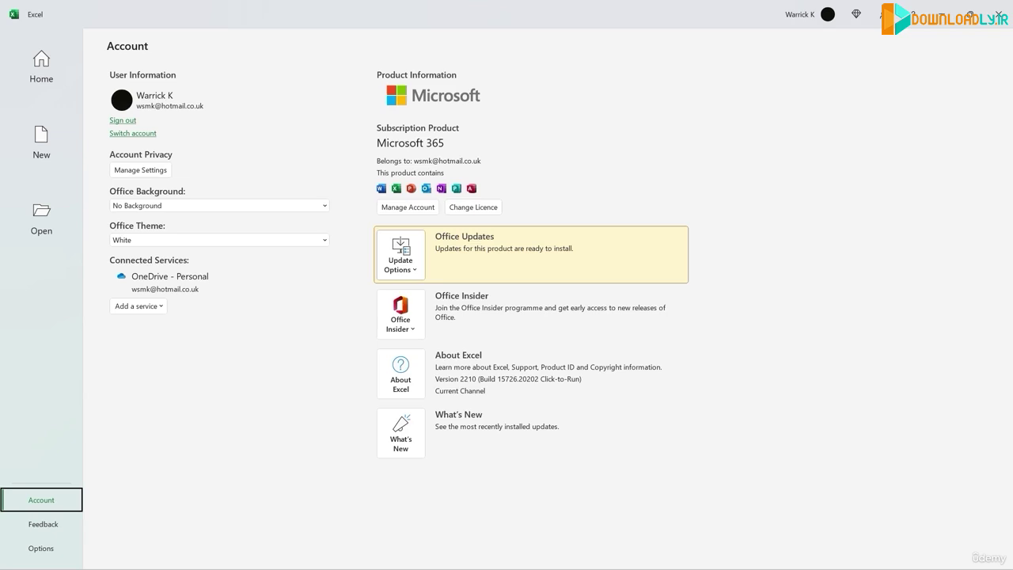
key("Down")
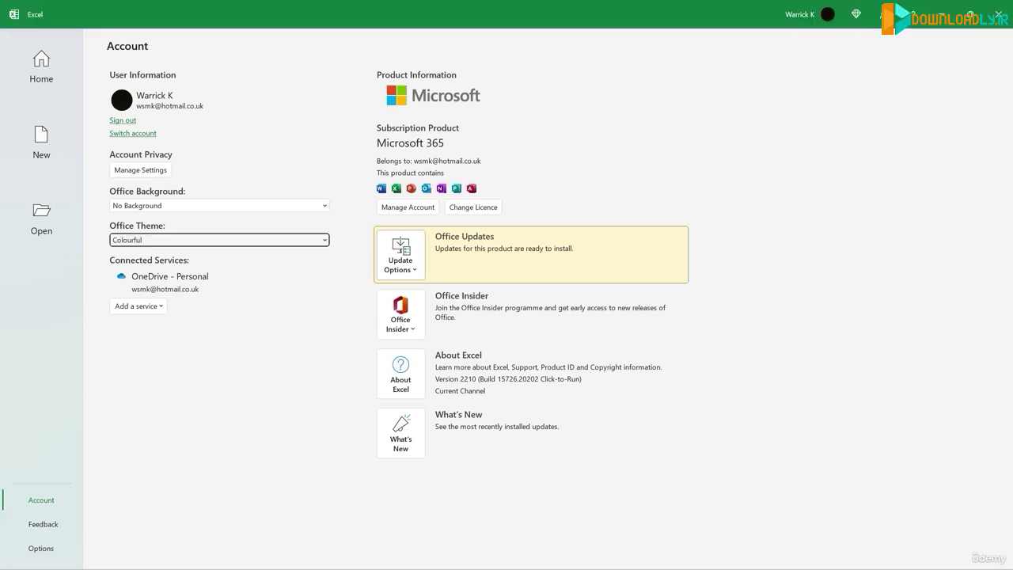